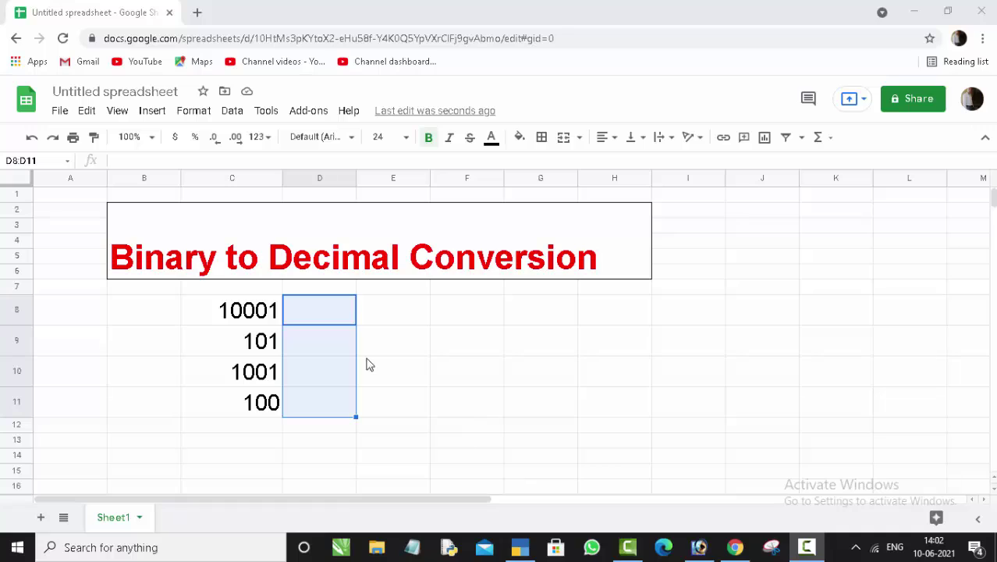
# - Enter =BIN2DEC(C8) in D8 and autofill D9:D11, giving 17, 5, 9 and 4
pyautogui.click(334, 317)
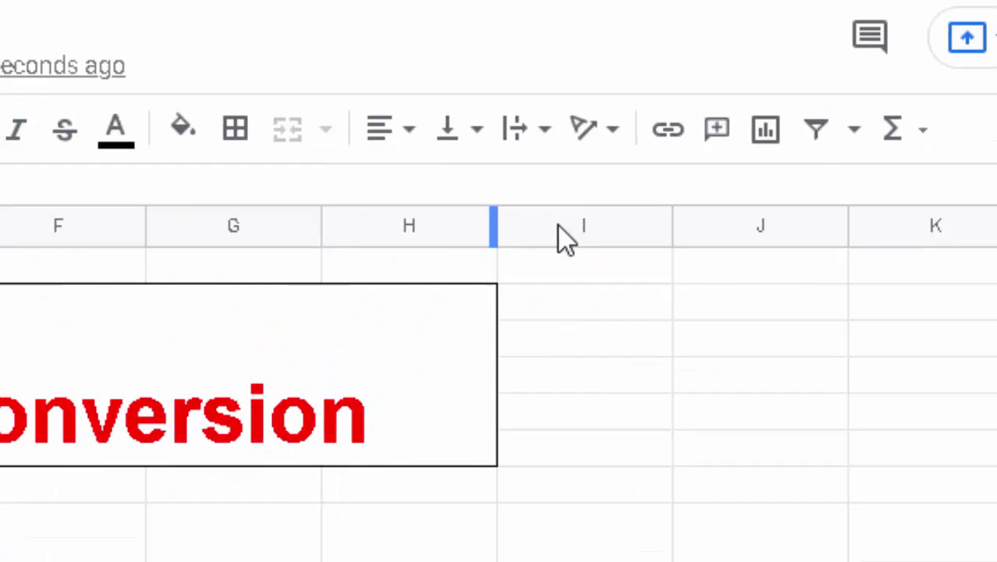
pyautogui.click(663, 351)
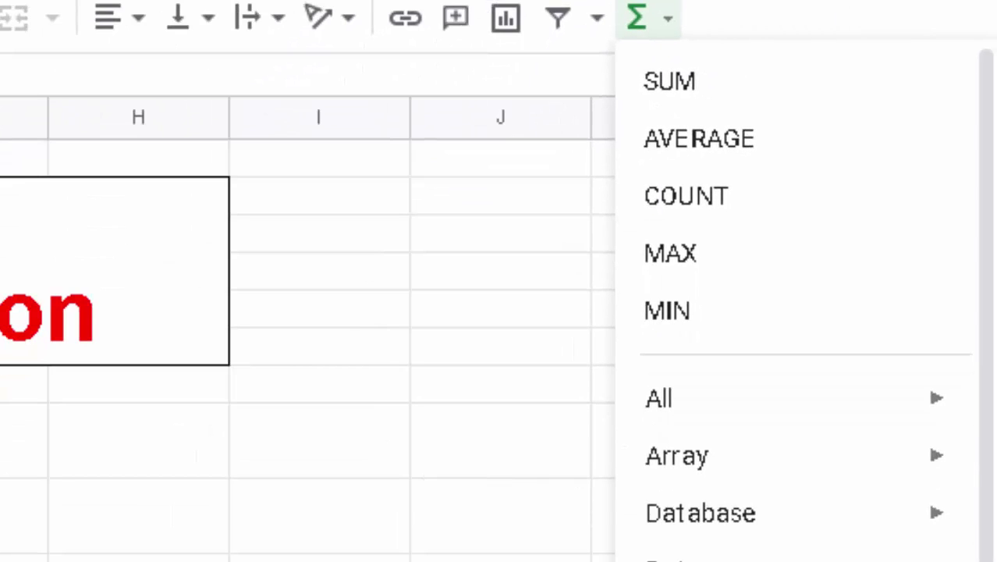
pyautogui.click(556, 328)
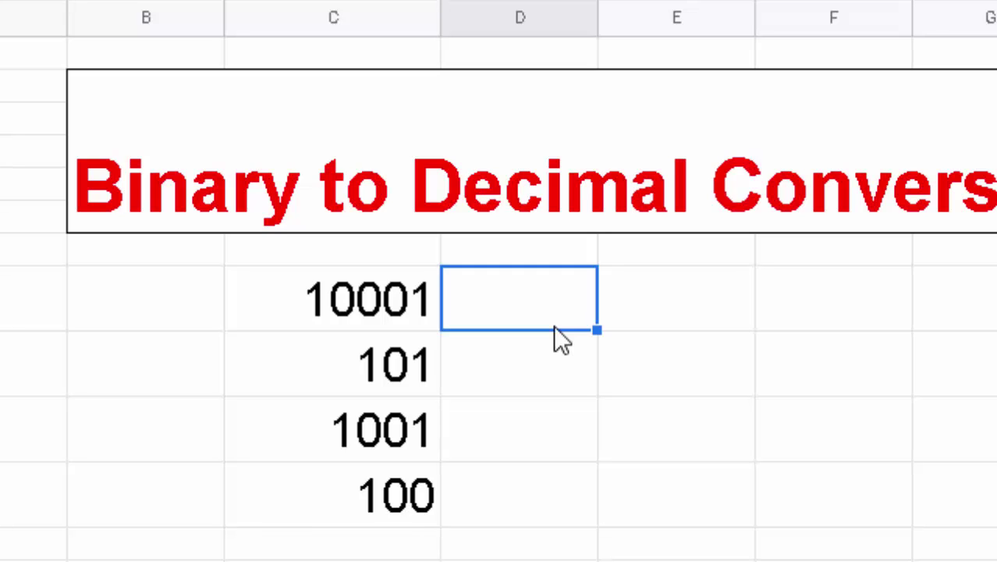
pyautogui.click(548, 495)
pyautogui.click(522, 320)
pyautogui.write('=')
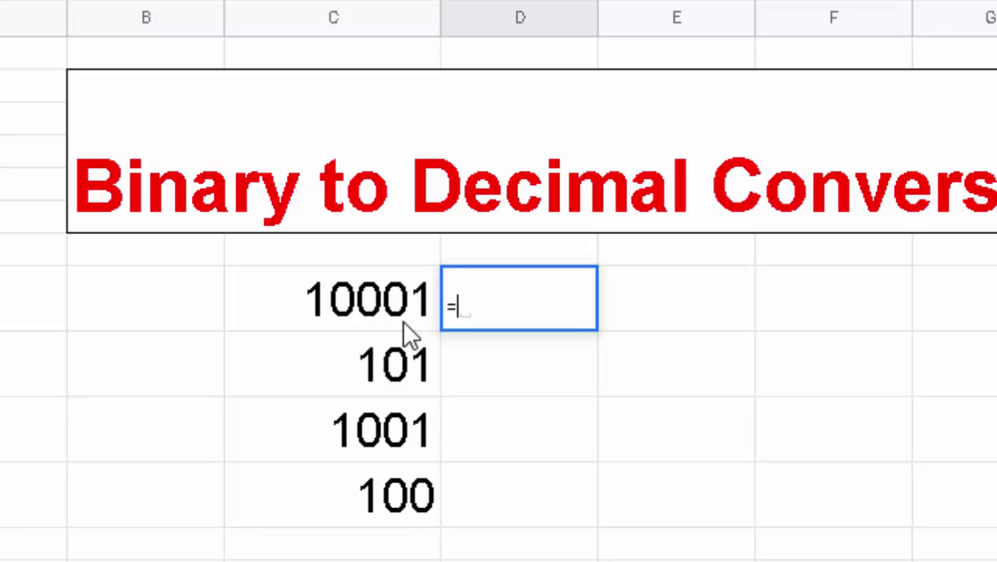
pyautogui.write('b')
pyautogui.write('in')
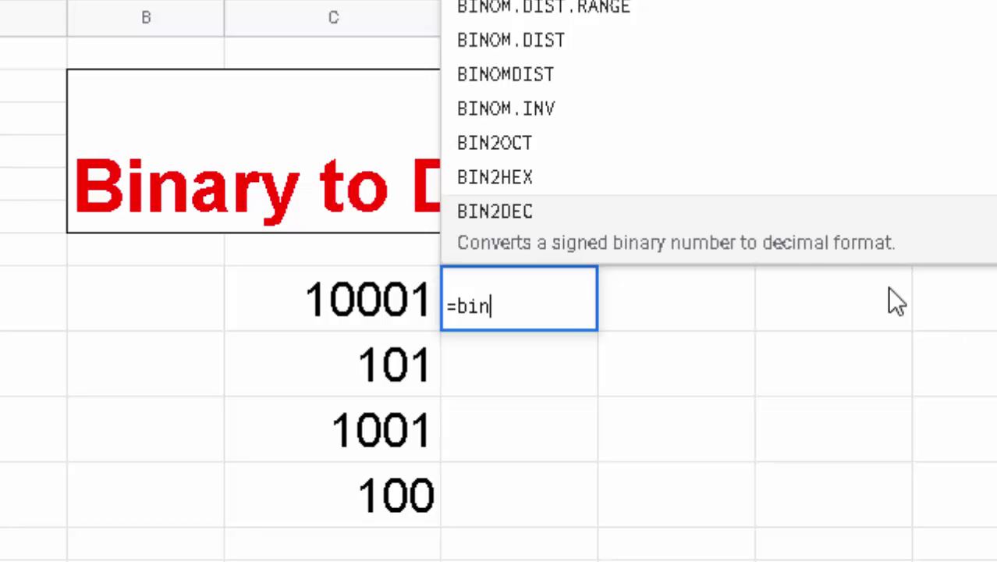
pyautogui.click(555, 244)
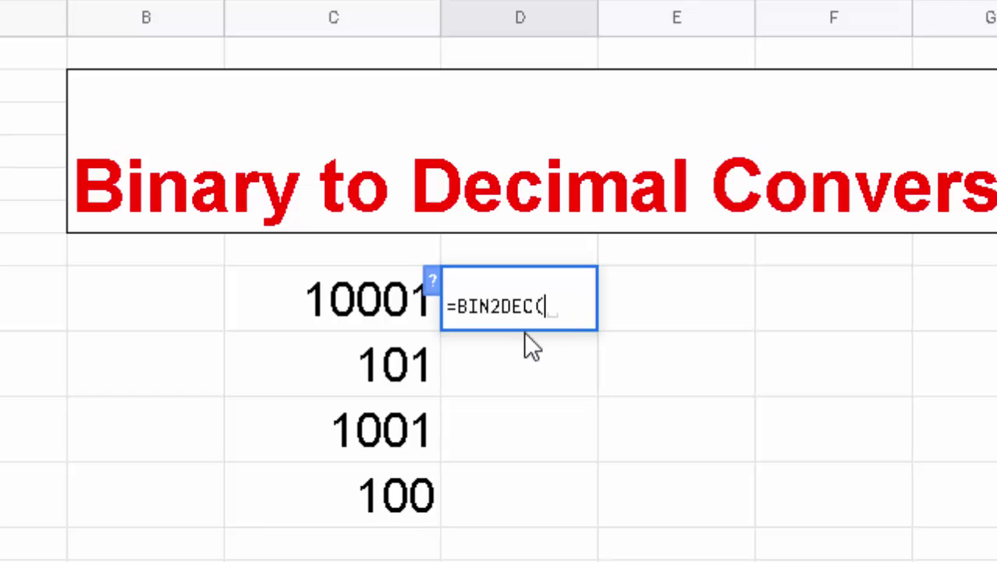
pyautogui.click(351, 324)
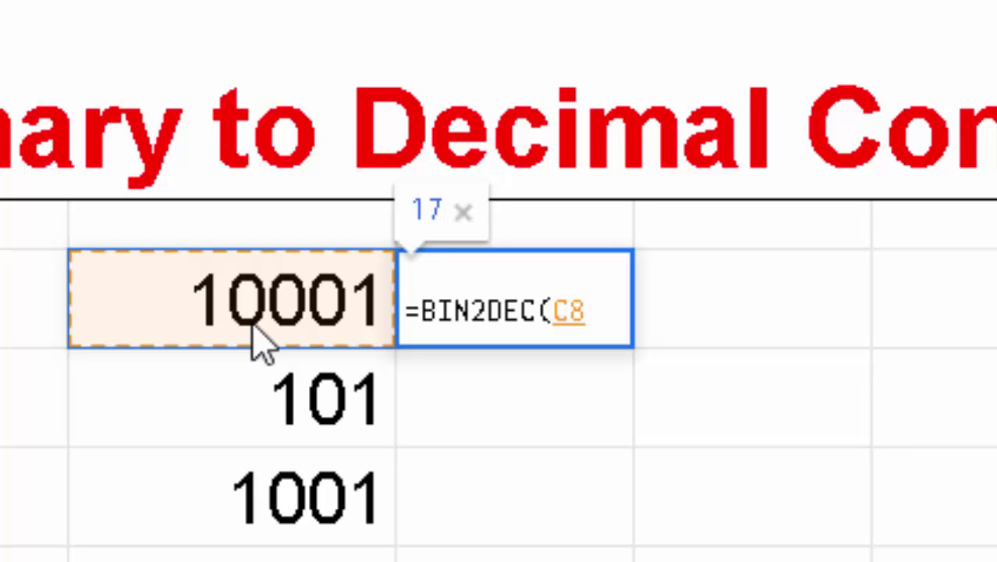
pyautogui.write(')')
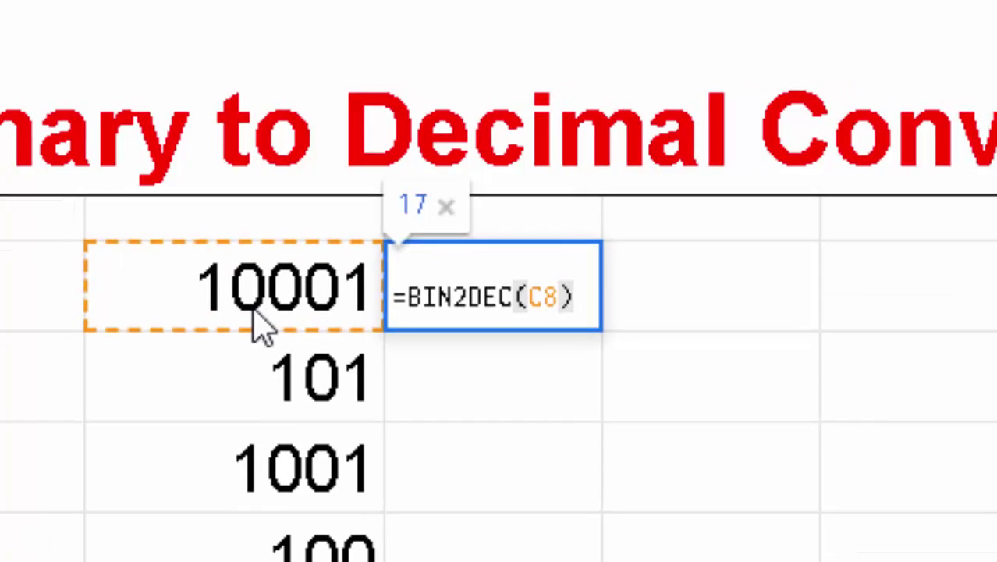
pyautogui.press('Return')
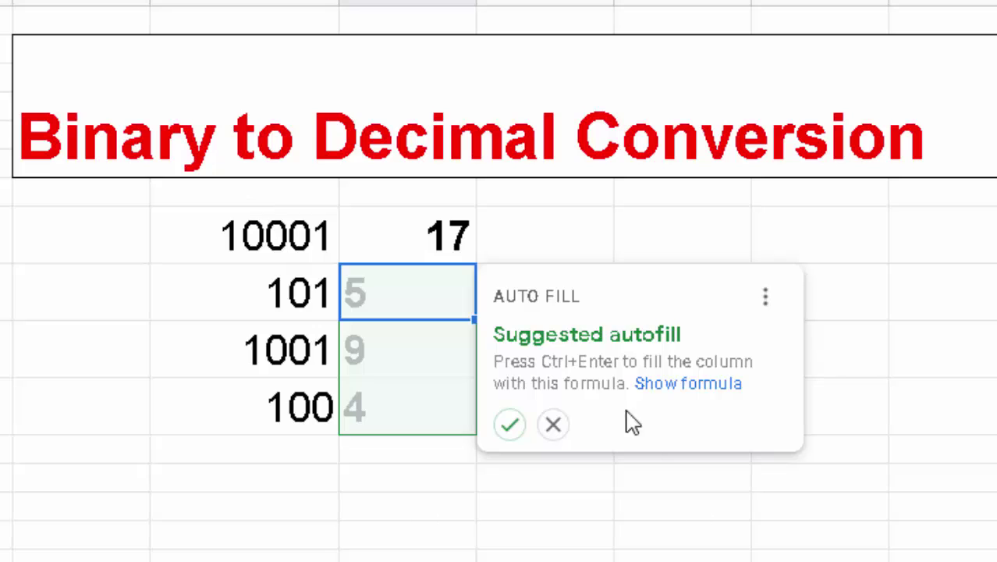
pyautogui.click(510, 424)
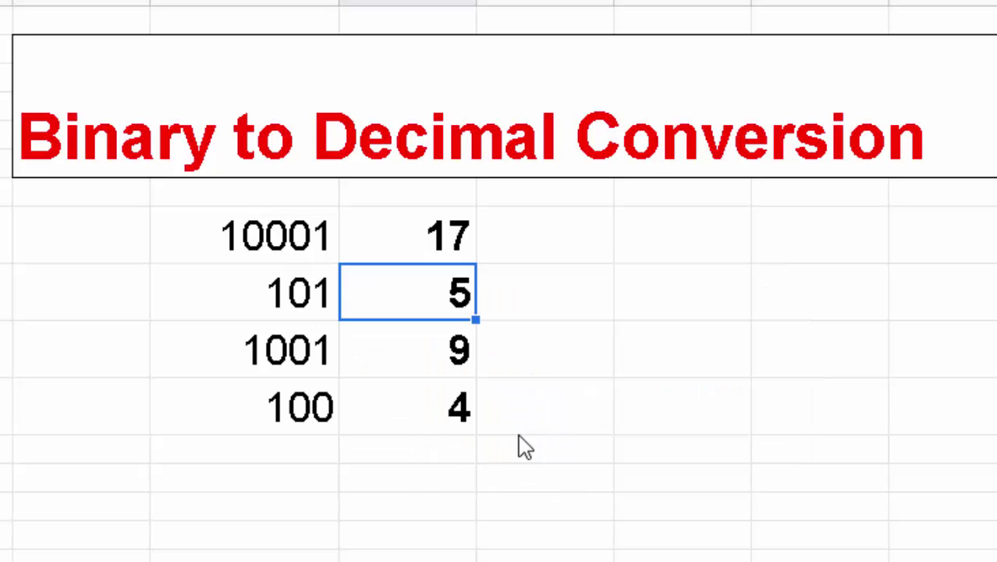
pyautogui.click(564, 452)
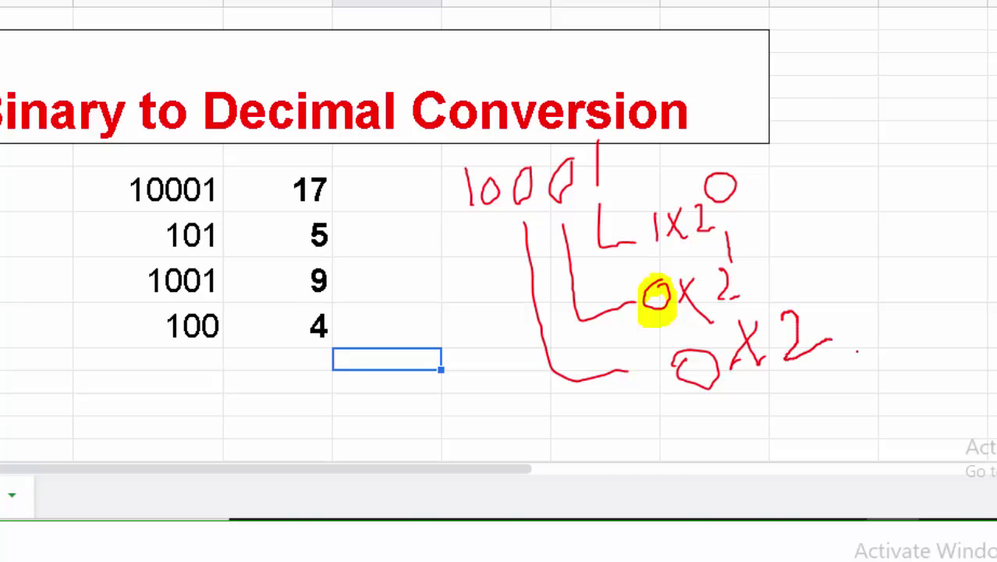
# - Handwrite the remaining place-value terms of 10001 with exponents 2, 3 and 4, ending at 1x2^4
pyautogui.moveTo(857, 351); pyautogui.dragTo(863, 352)
pyautogui.moveTo(788, 233); pyautogui.dragTo(836, 265)
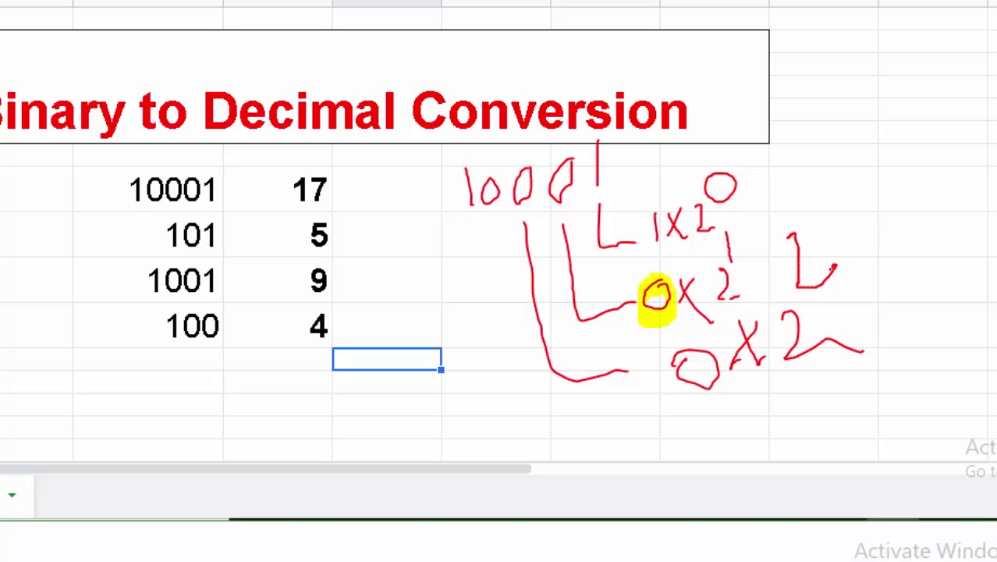
pyautogui.moveTo(485, 226)
pyautogui.mouseDown()
pyautogui.moveTo(527, 379)
pyautogui.moveTo(552, 426)
pyautogui.moveTo(662, 421)
pyautogui.moveTo(685, 409)
pyautogui.moveTo(665, 398)
pyautogui.moveTo(721, 404)
pyautogui.moveTo(719, 421)
pyautogui.moveTo(758, 430)
pyautogui.moveTo(798, 413)
pyautogui.mouseUp()
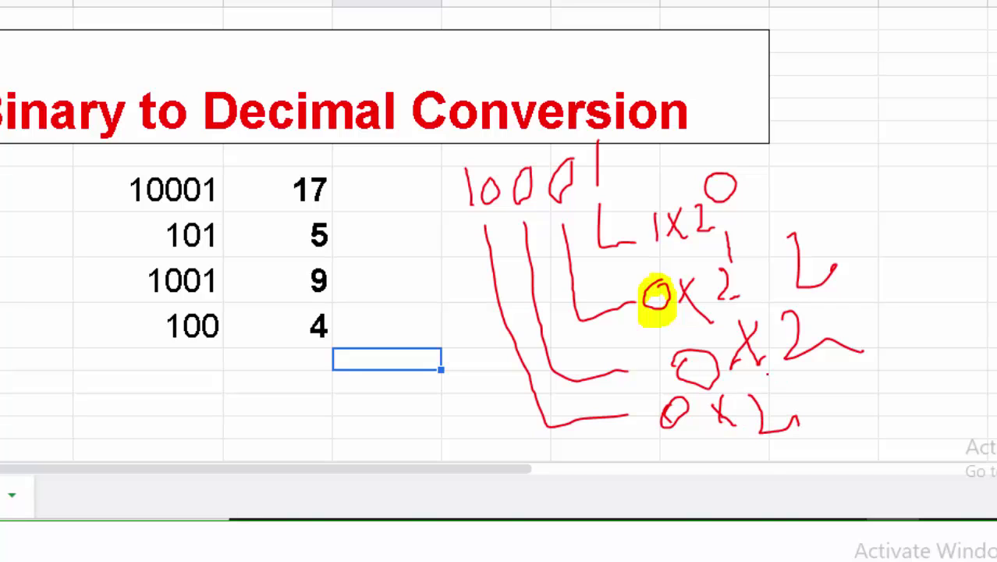
pyautogui.moveTo(769, 372)
pyautogui.mouseDown()
pyautogui.moveTo(777, 393)
pyautogui.moveTo(763, 412)
pyautogui.mouseUp()
pyautogui.moveTo(466, 233)
pyautogui.mouseDown()
pyautogui.moveTo(622, 470)
pyautogui.moveTo(819, 446)
pyautogui.moveTo(830, 460)
pyautogui.mouseUp()
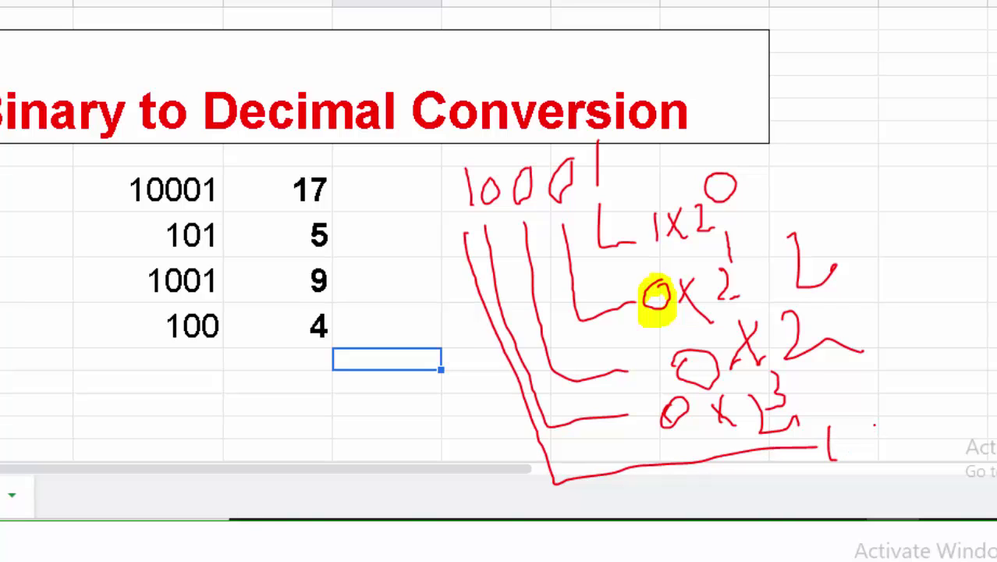
pyautogui.moveTo(867, 422)
pyautogui.mouseDown()
pyautogui.moveTo(846, 453)
pyautogui.moveTo(862, 451)
pyautogui.mouseUp()
pyautogui.moveTo(883, 414)
pyautogui.mouseDown()
pyautogui.moveTo(894, 457)
pyautogui.moveTo(946, 443)
pyautogui.mouseUp()
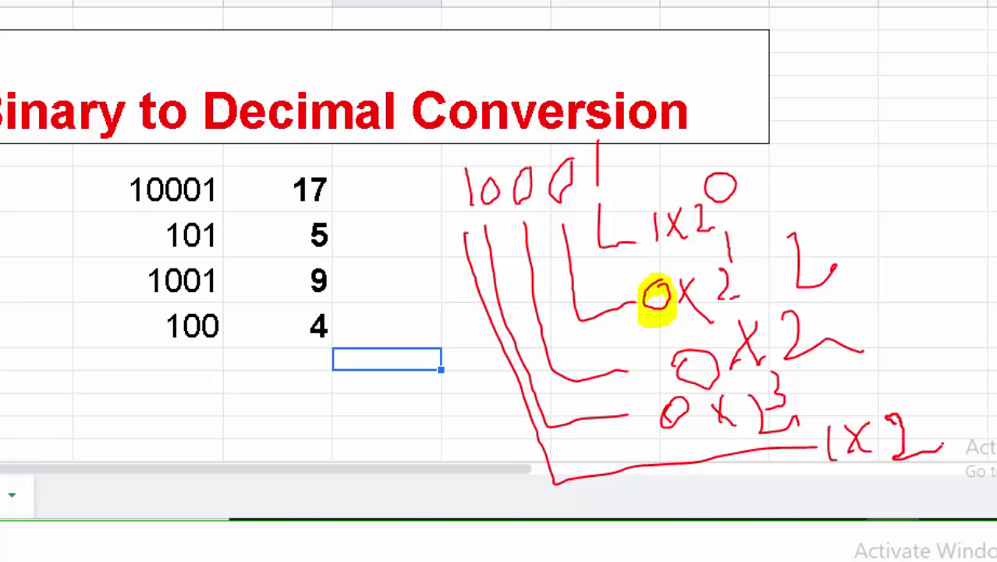
pyautogui.moveTo(910, 359); pyautogui.dragTo(919, 395)
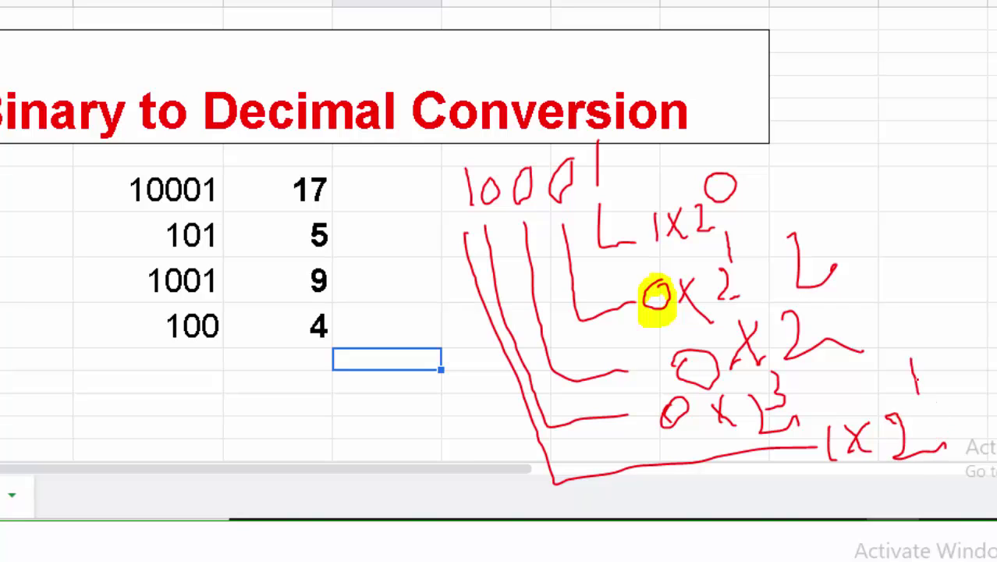
pyautogui.moveTo(904, 343)
pyautogui.mouseDown()
pyautogui.moveTo(932, 384)
pyautogui.moveTo(943, 379)
pyautogui.moveTo(920, 416)
pyautogui.mouseUp()
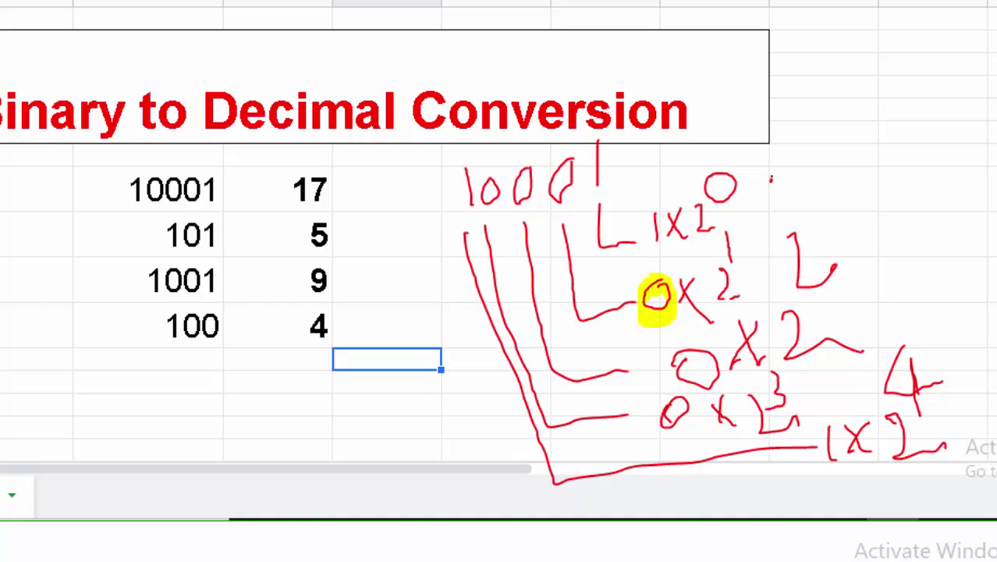
# - Add equals signs to the first three terms with values 1, 0 and 0
pyautogui.moveTo(769, 179)
pyautogui.mouseDown()
pyautogui.moveTo(794, 174)
pyautogui.moveTo(804, 198)
pyautogui.mouseUp()
pyautogui.moveTo(883, 131); pyautogui.dragTo(887, 164)
pyautogui.moveTo(892, 214)
pyautogui.mouseDown()
pyautogui.moveTo(904, 209)
pyautogui.moveTo(930, 236)
pyautogui.mouseUp()
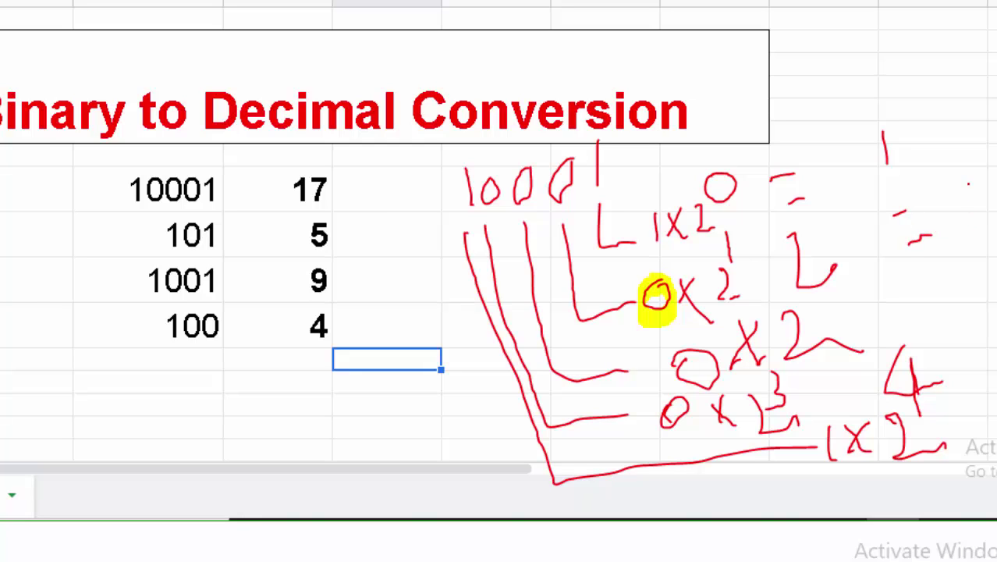
pyautogui.moveTo(969, 185); pyautogui.dragTo(966, 182)
pyautogui.moveTo(884, 289); pyautogui.dragTo(922, 275)
pyautogui.moveTo(904, 309); pyautogui.dragTo(925, 293)
pyautogui.moveTo(980, 247)
pyautogui.mouseDown()
pyautogui.moveTo(965, 258)
pyautogui.moveTo(972, 269)
pyautogui.moveTo(977, 243)
pyautogui.mouseUp()
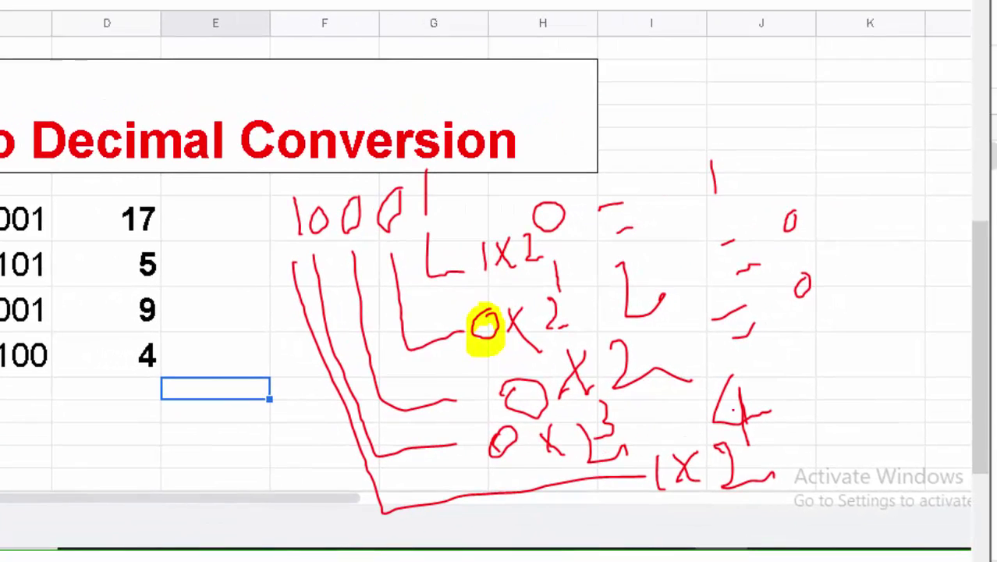
# - Write the values of the last two terms: 0 for the fourth and 16 for the leading digit
pyautogui.moveTo(793, 369); pyautogui.dragTo(823, 341)
pyautogui.moveTo(811, 384); pyautogui.dragTo(835, 365)
pyautogui.moveTo(874, 318)
pyautogui.mouseDown()
pyautogui.moveTo(880, 353)
pyautogui.moveTo(871, 315)
pyautogui.mouseUp()
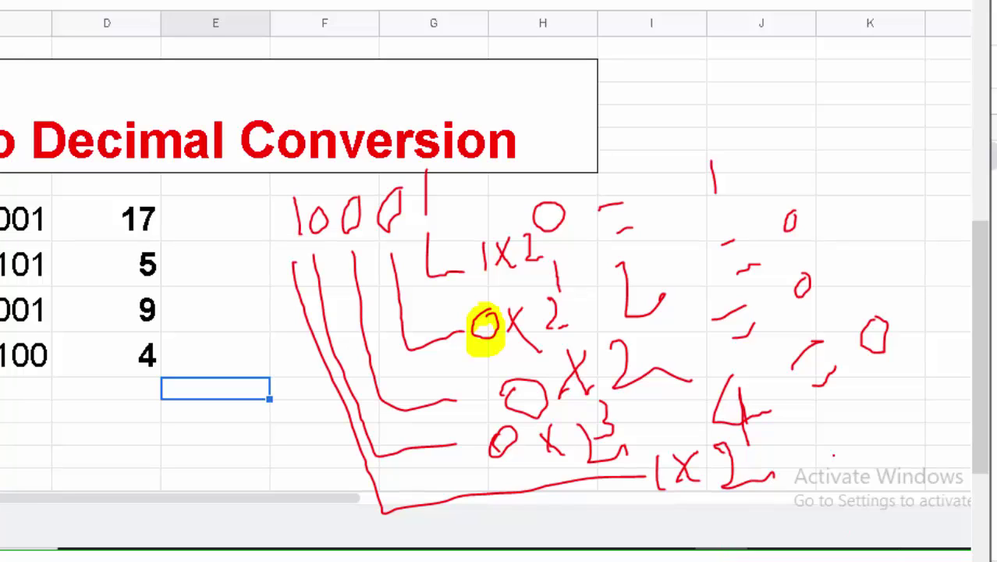
pyautogui.moveTo(830, 437); pyautogui.dragTo(875, 430)
pyautogui.moveTo(845, 470); pyautogui.dragTo(885, 469)
pyautogui.moveTo(917, 413); pyautogui.dragTo(919, 456)
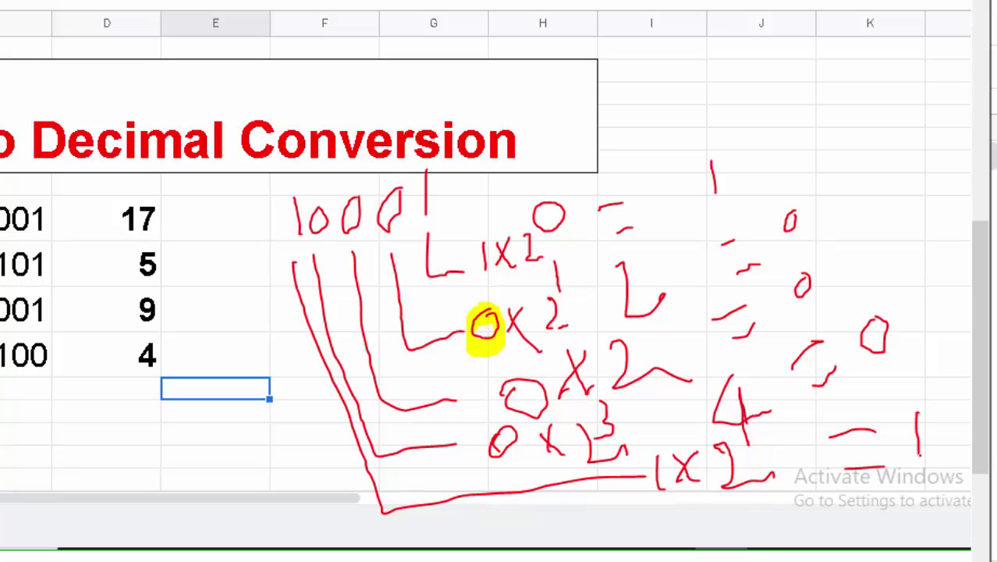
pyautogui.moveTo(950, 392)
pyautogui.mouseDown()
pyautogui.moveTo(946, 426)
pyautogui.moveTo(966, 434)
pyautogui.moveTo(958, 426)
pyautogui.mouseUp()
# - Write the total 17 in base 10, box the 10001/17 row, and close the snapshot
pyautogui.moveTo(688, 26); pyautogui.dragTo(700, 78)
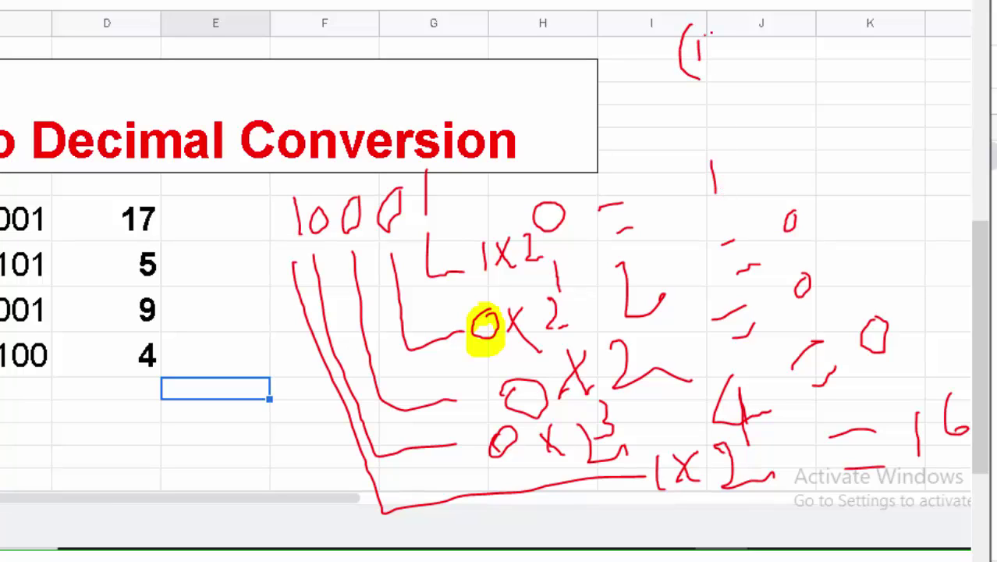
pyautogui.moveTo(719, 29)
pyautogui.mouseDown()
pyautogui.moveTo(736, 20)
pyautogui.moveTo(773, 79)
pyautogui.moveTo(833, 120)
pyautogui.mouseUp()
pyautogui.moveTo(853, 85); pyautogui.dragTo(862, 95)
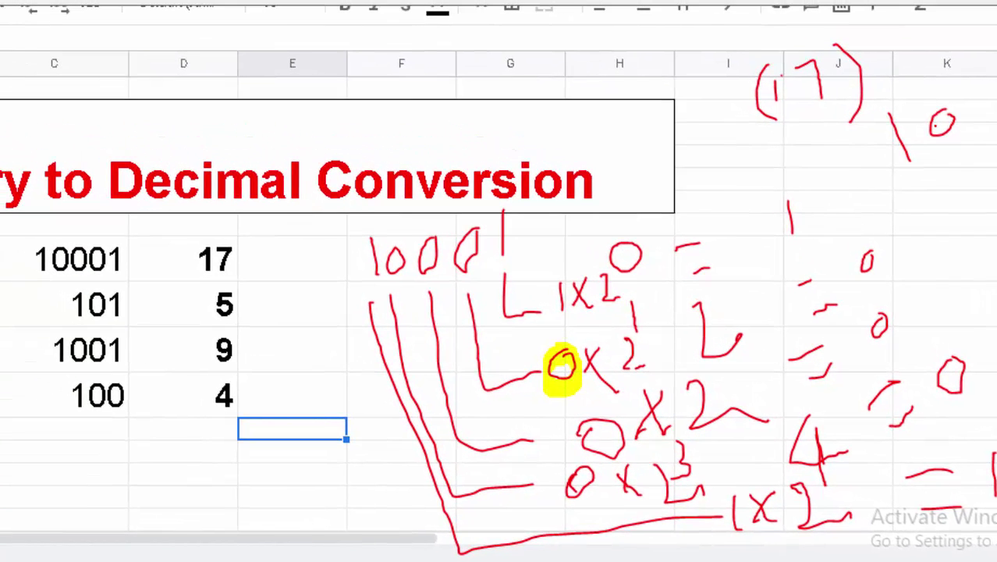
pyautogui.moveTo(23, 209); pyautogui.dragTo(263, 210)
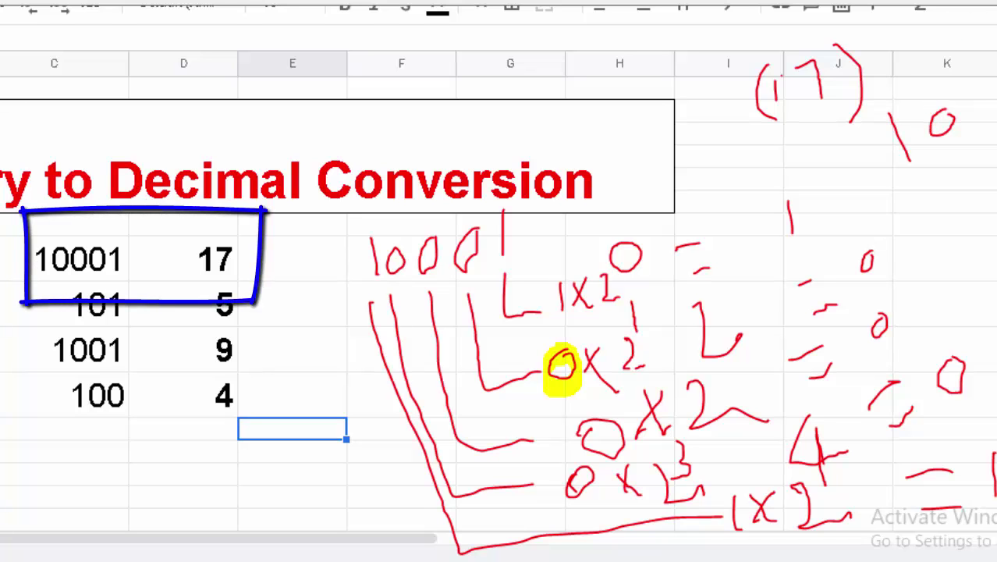
pyautogui.hotkey('alt', 'F4')
# - Discard the annotated snip, then enter =DEC2BIN(D8) in F8 and fill it down to F11
pyautogui.click(446, 321)
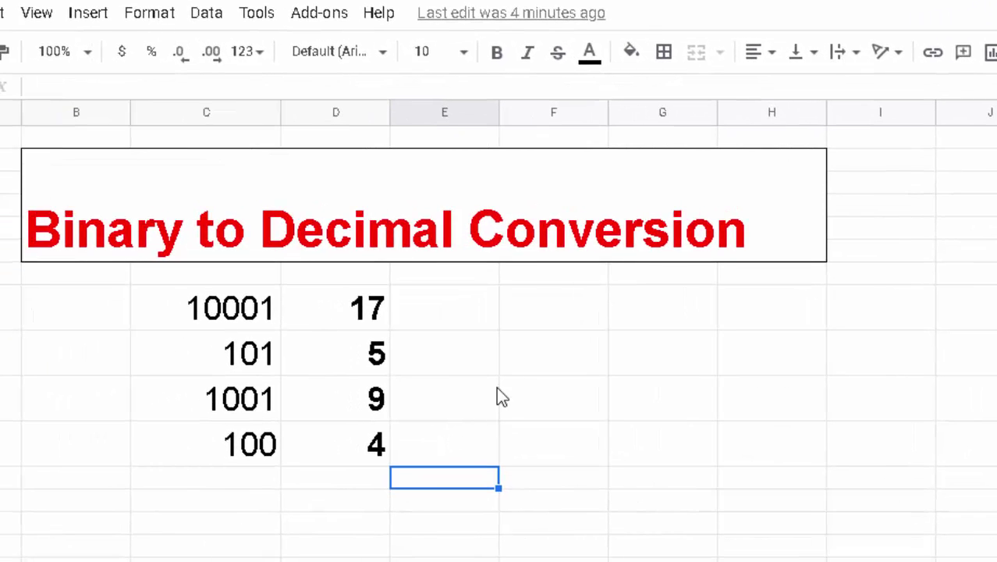
pyautogui.click(524, 311)
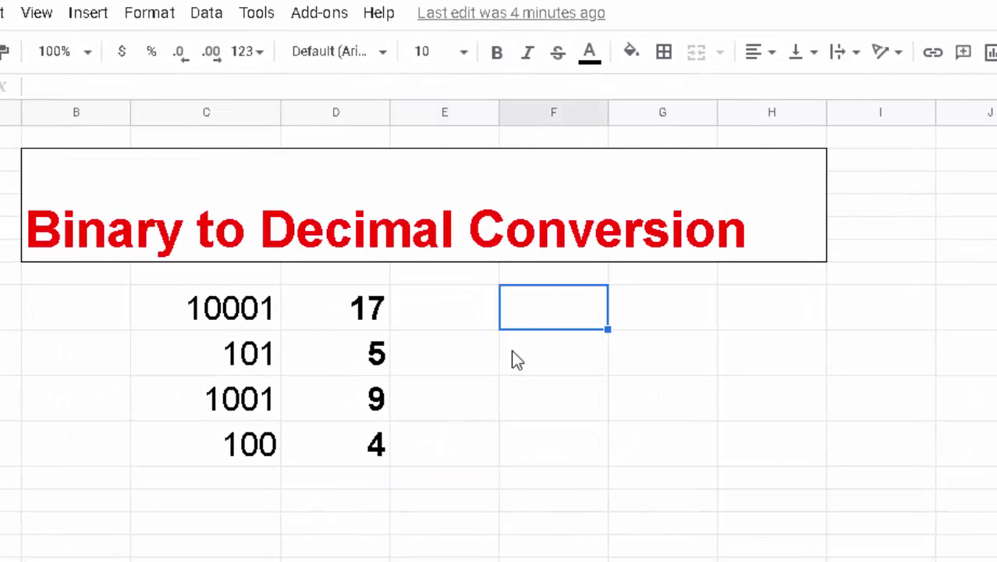
pyautogui.write('=')
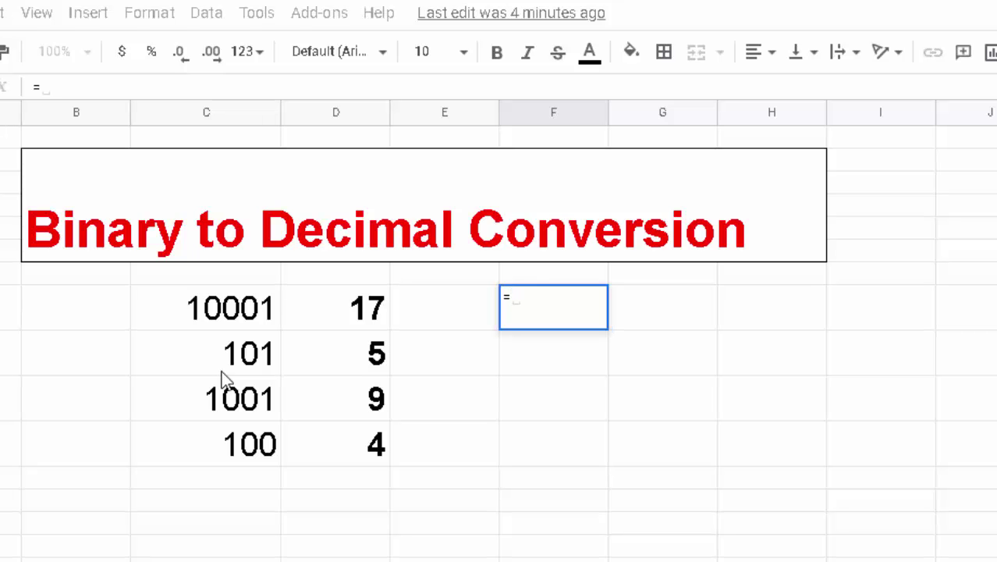
pyautogui.write('dec')
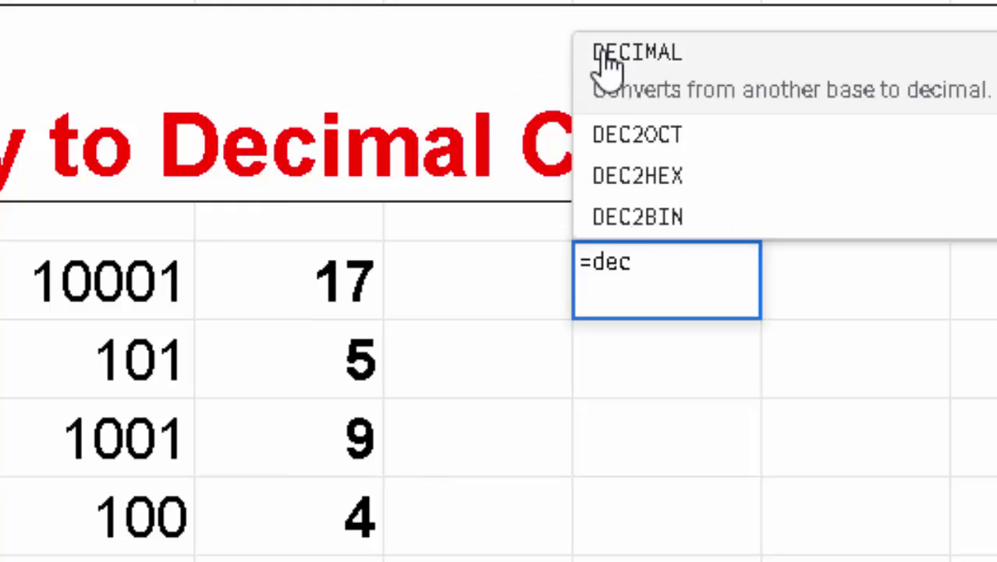
pyautogui.click(682, 189)
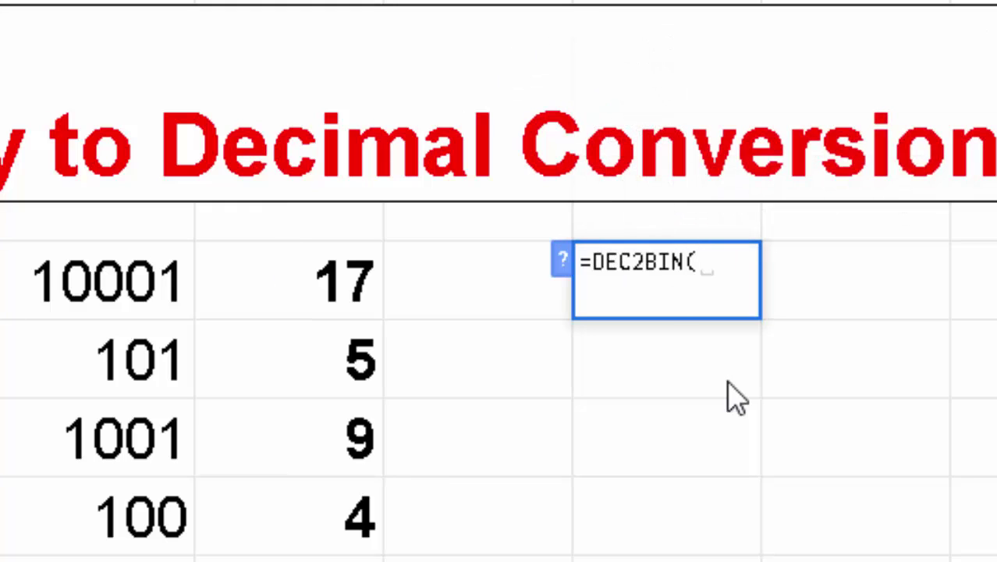
pyautogui.click(281, 278)
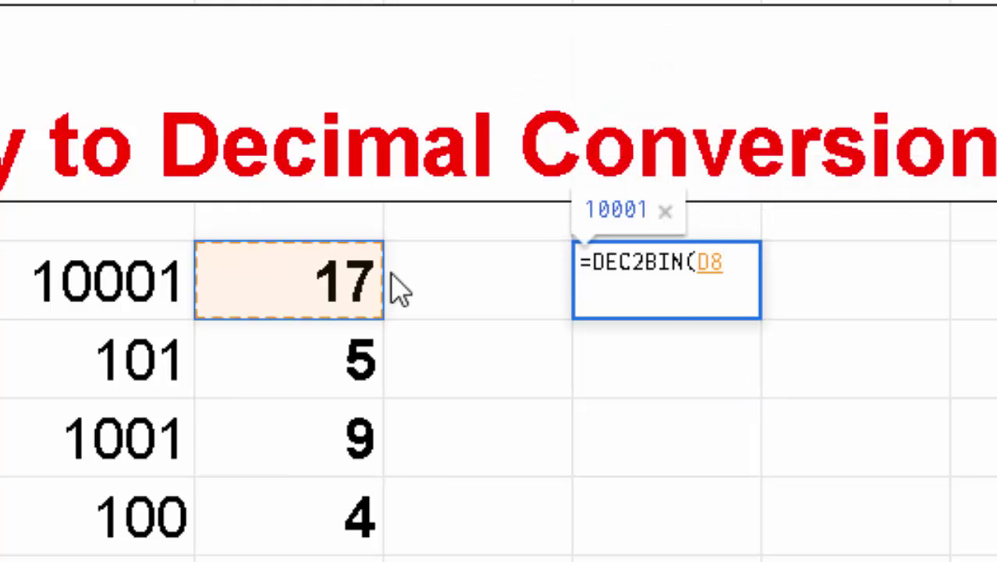
pyautogui.write(')')
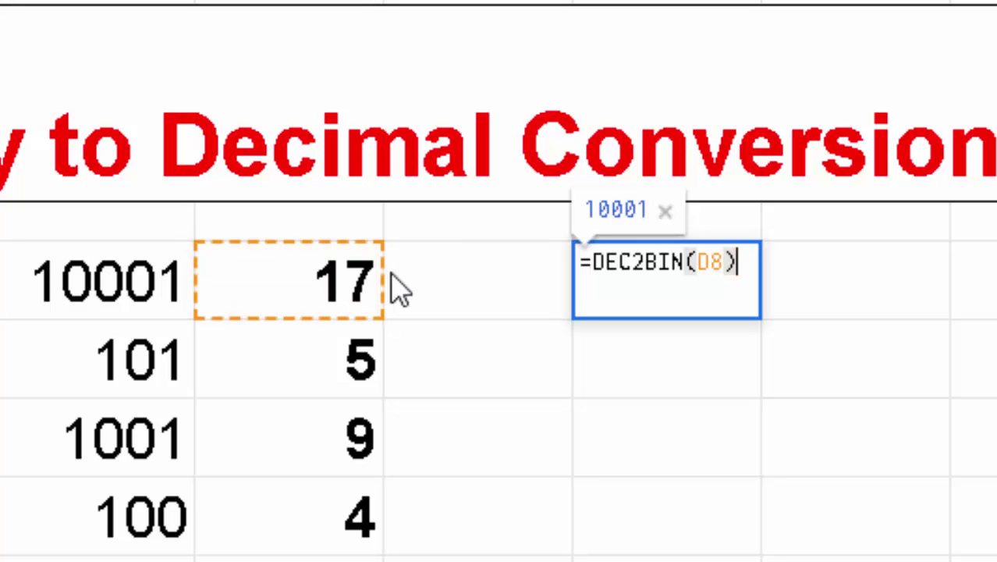
pyautogui.press('Return')
pyautogui.click(710, 304)
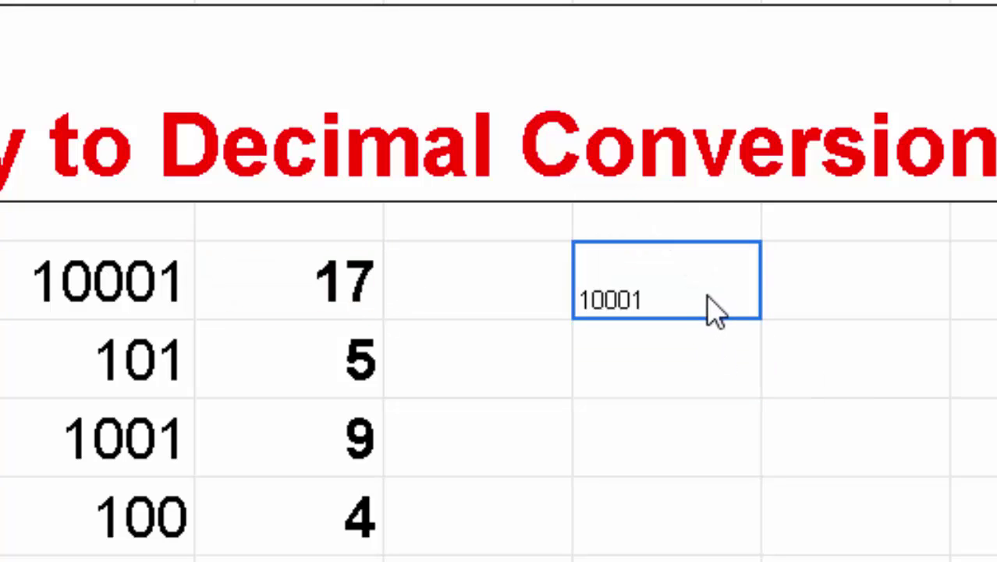
pyautogui.moveTo(760, 320)
pyautogui.mouseDown()
pyautogui.moveTo(756, 459)
pyautogui.moveTo(767, 513)
pyautogui.mouseUp()
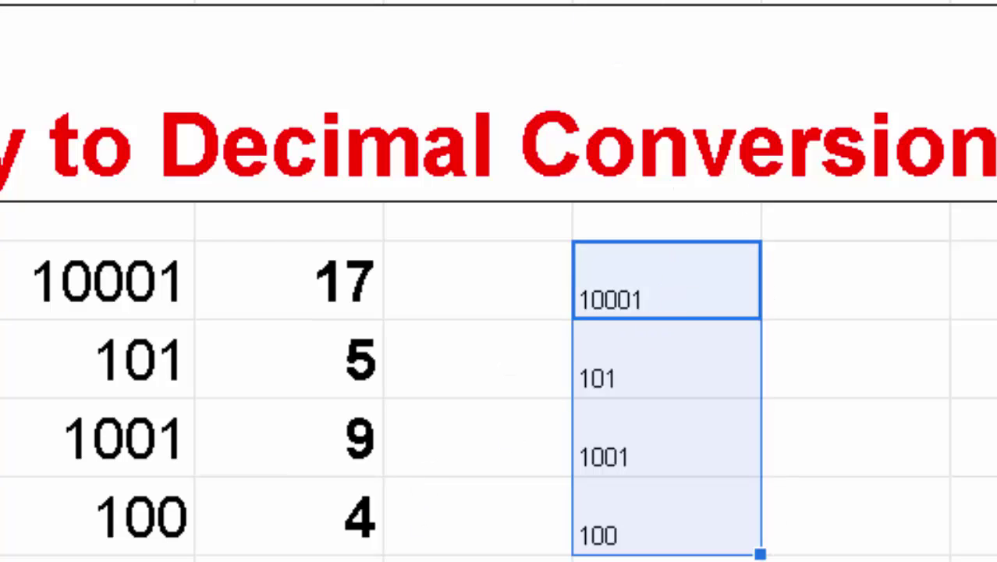
# - Make the binary results in F8:F11 bold at font size 14
pyautogui.hotkey('ctrl', 'b')
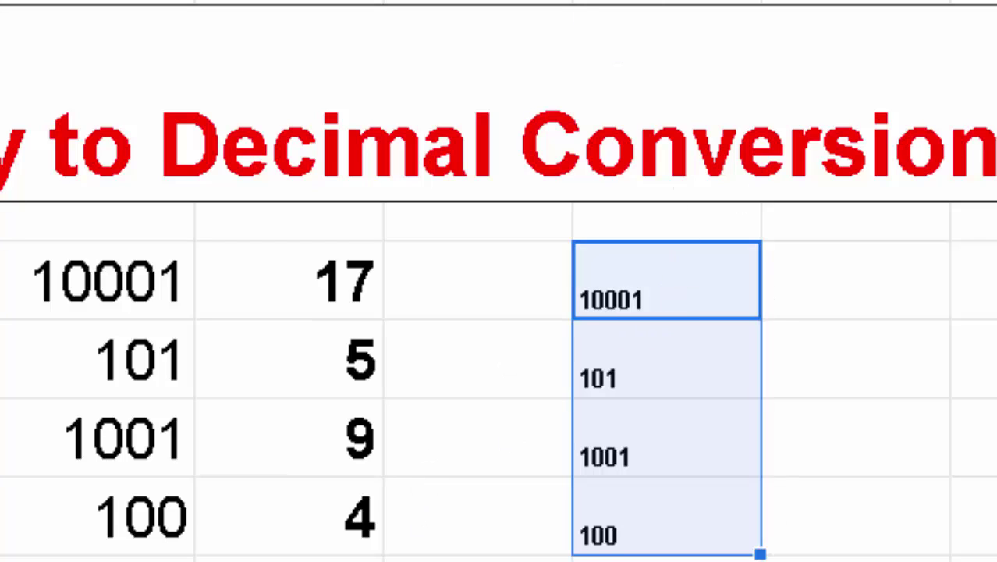
pyautogui.click(444, 4)
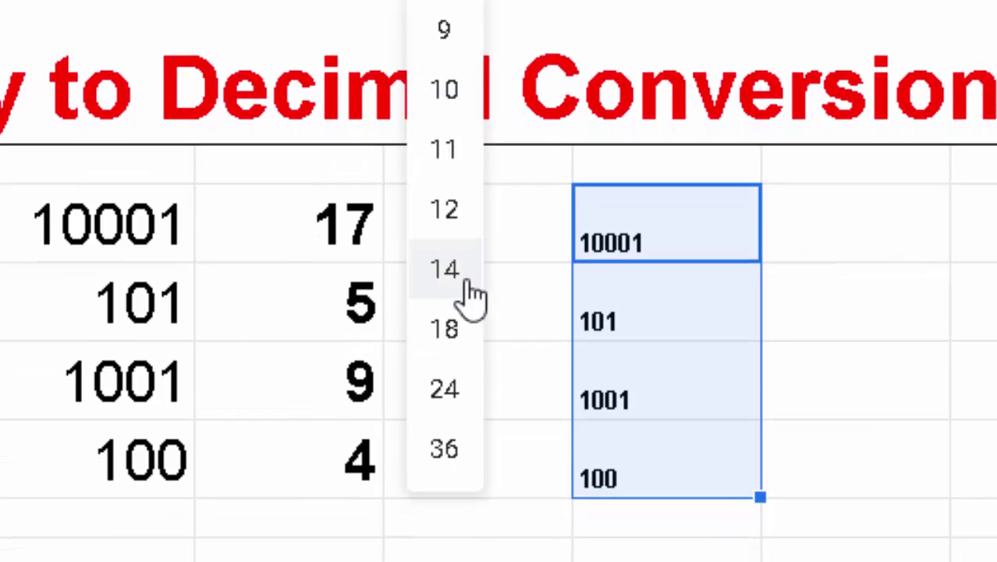
pyautogui.click(474, 336)
pyautogui.click(812, 379)
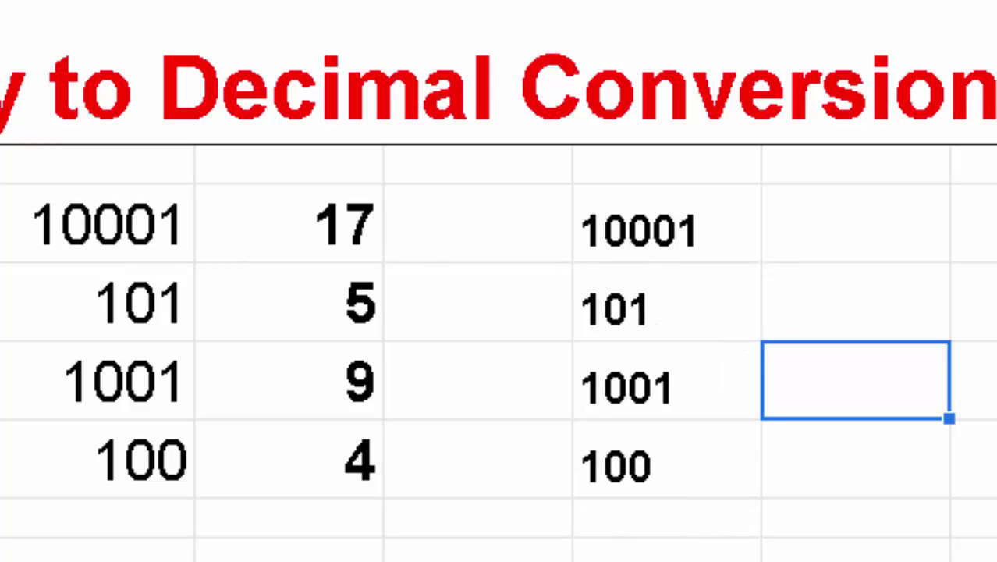
# - Enter =BIN2OCT(F8) in G8 and autofill down, giving 21, 5, 11 and 4
pyautogui.click(884, 243)
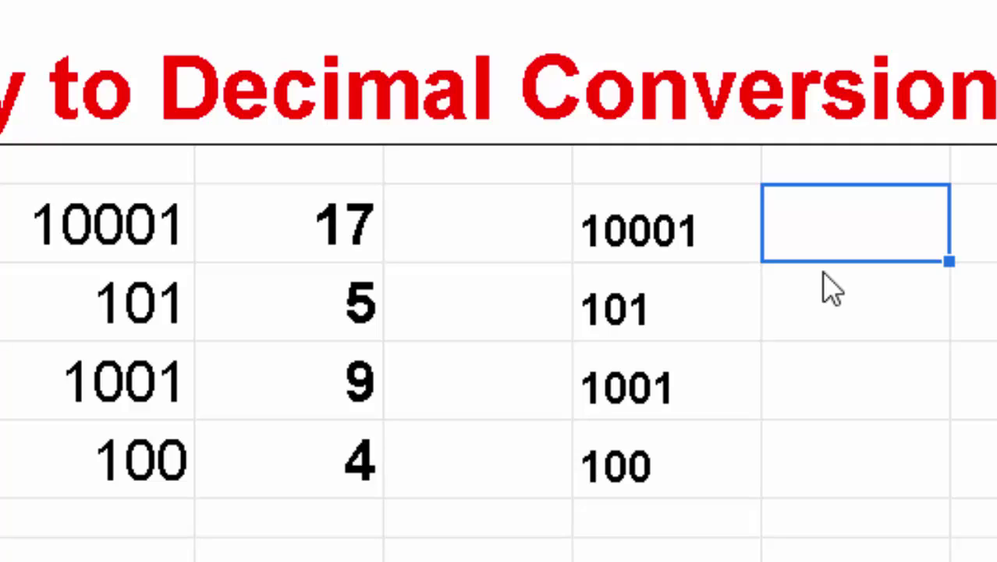
pyautogui.write('=')
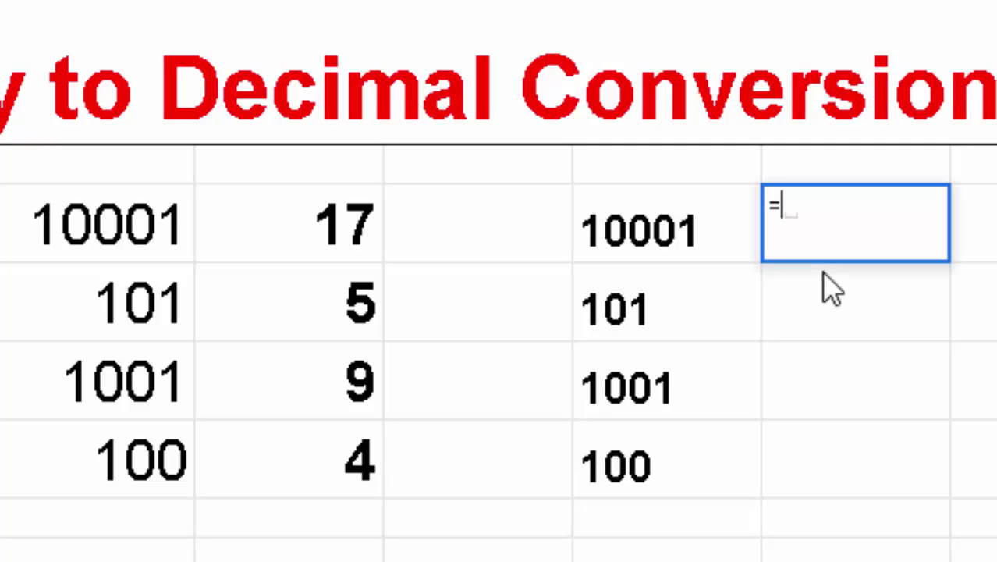
pyautogui.write('b')
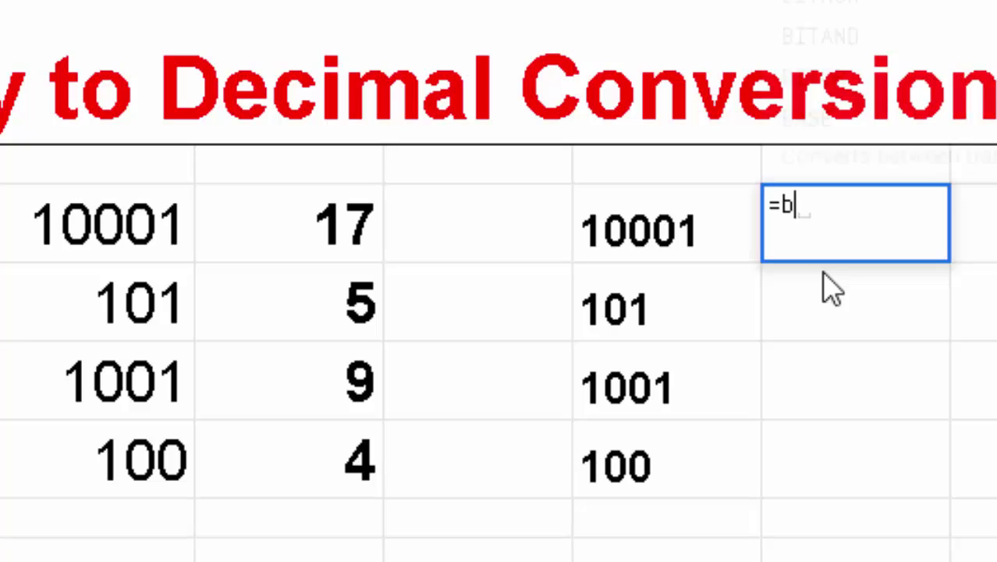
pyautogui.write('in')
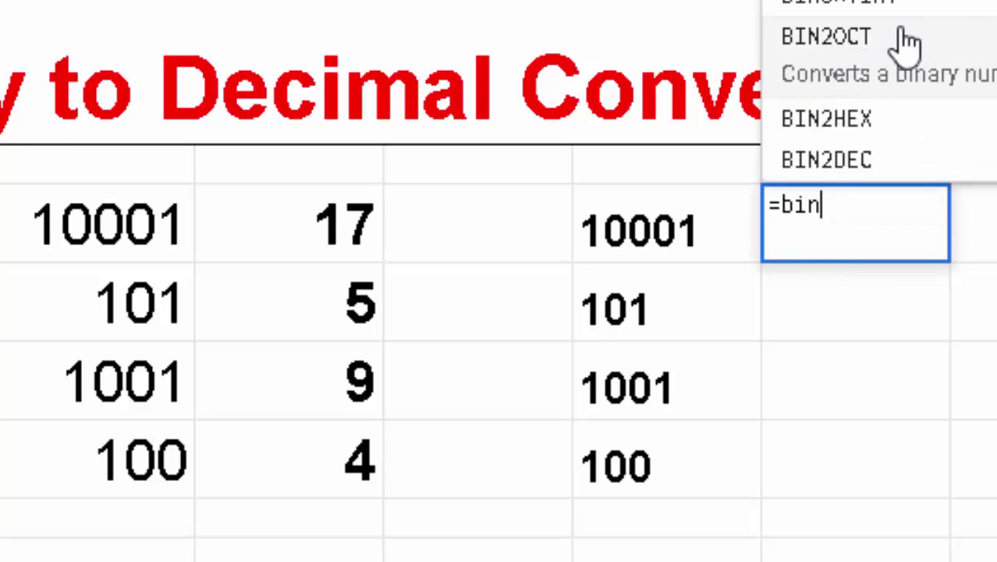
pyautogui.click(895, 59)
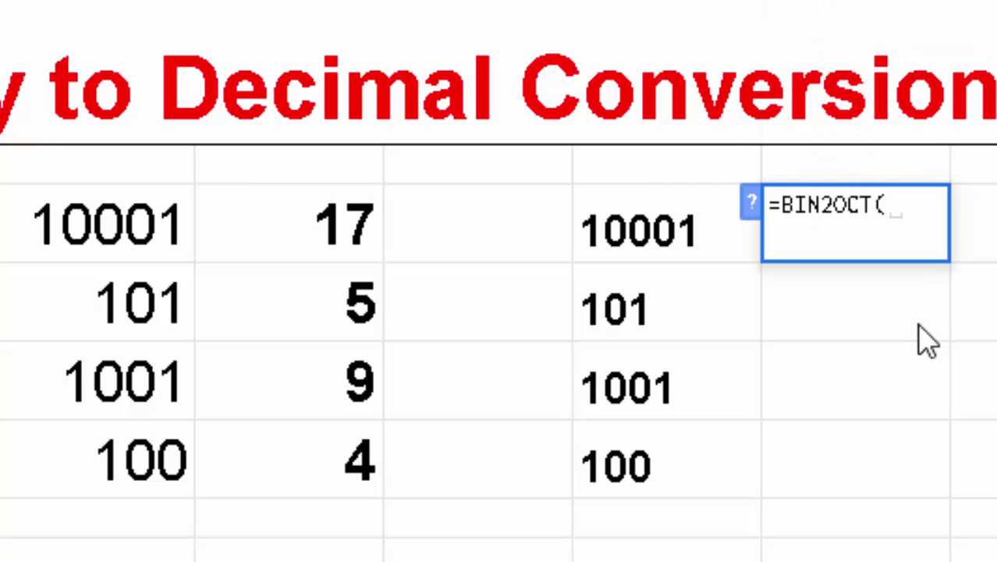
pyautogui.click(643, 244)
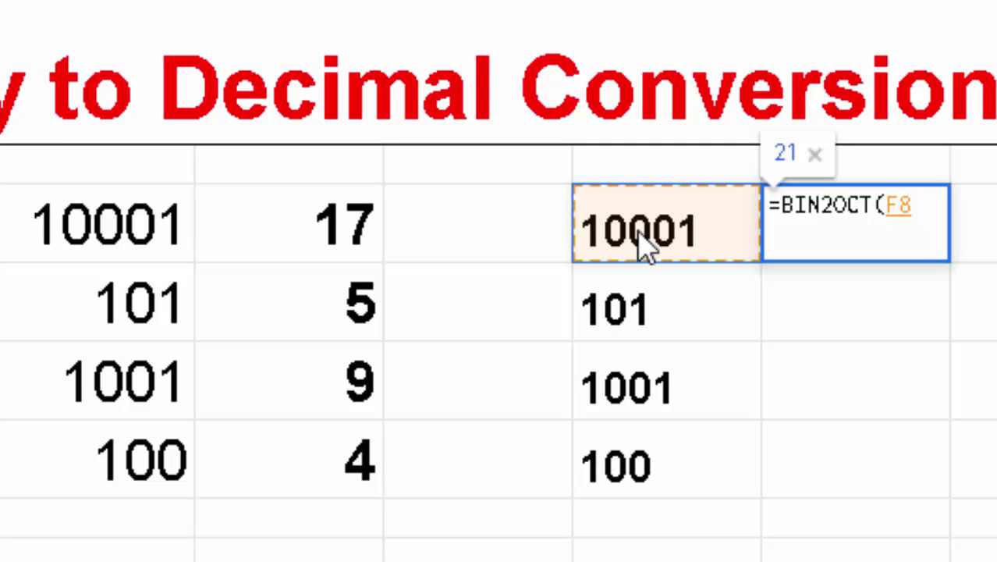
pyautogui.write(')')
pyautogui.press('Return')
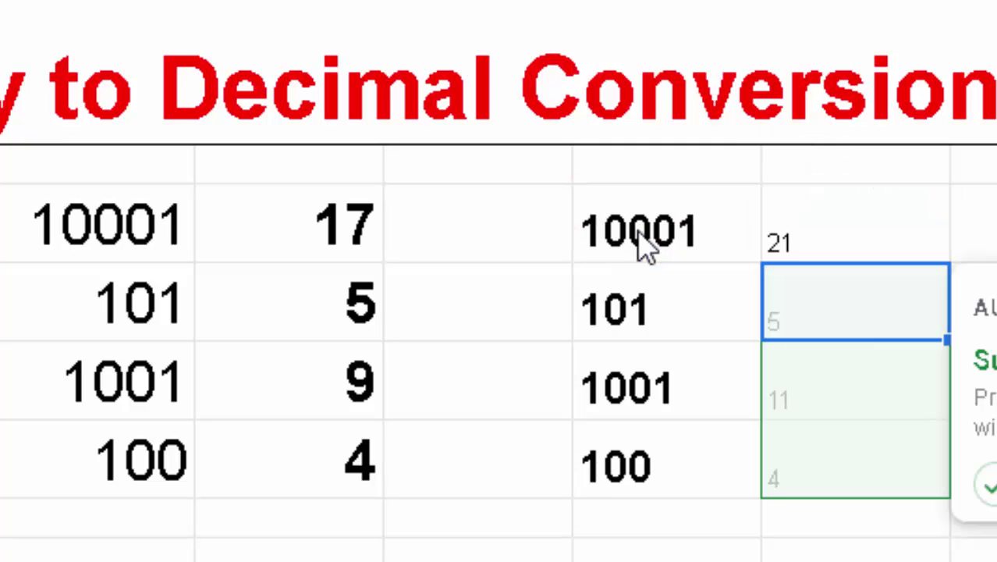
pyautogui.click(985, 484)
# - Make the octal results G8:G11 bold at size 24, then select the table C8:G11
pyautogui.click(862, 253)
pyautogui.moveTo(862, 254); pyautogui.dragTo(830, 473)
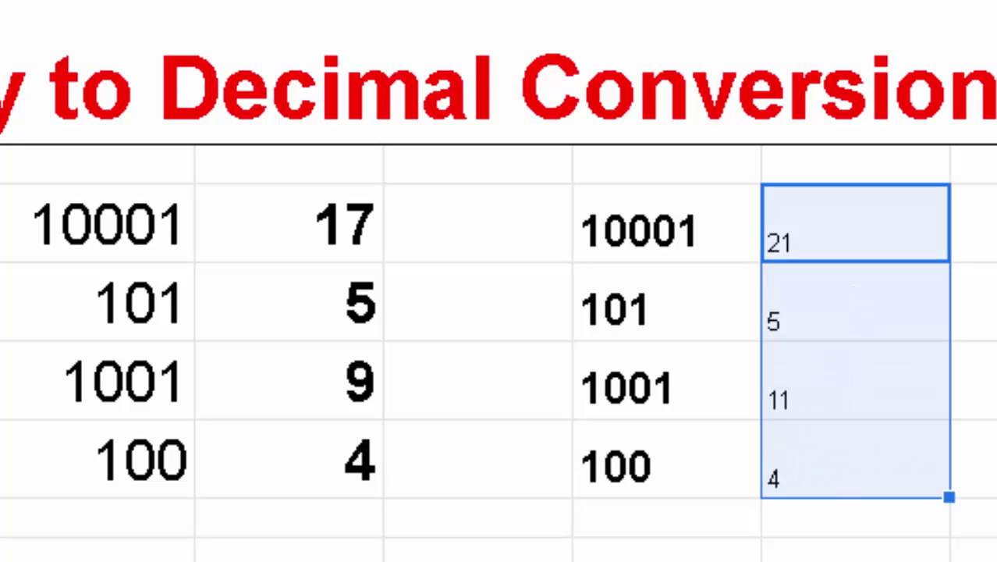
pyautogui.hotkey('ctrl', 'b')
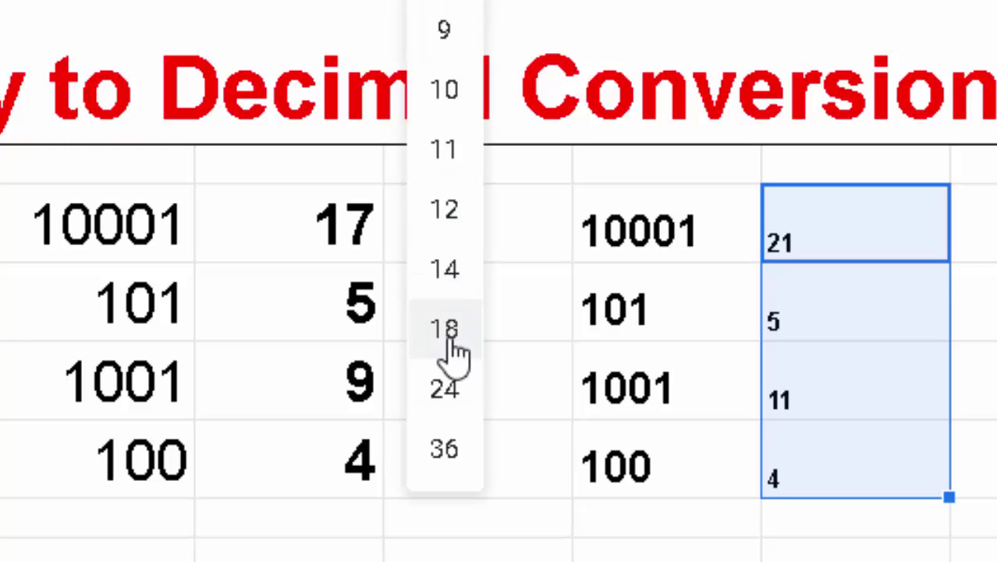
pyautogui.click(450, 391)
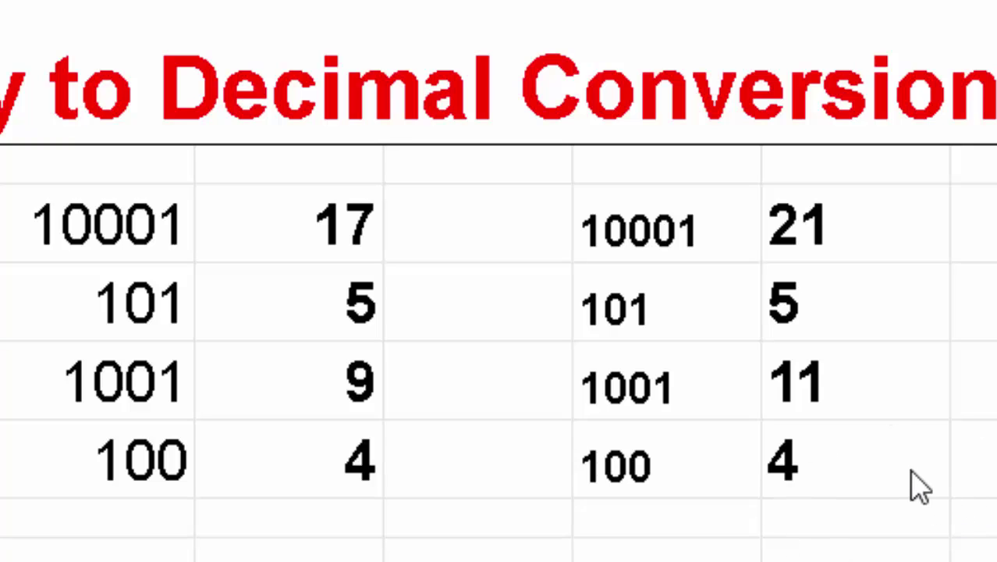
pyautogui.click(776, 460)
pyautogui.moveTo(745, 458); pyautogui.dragTo(74, 226)
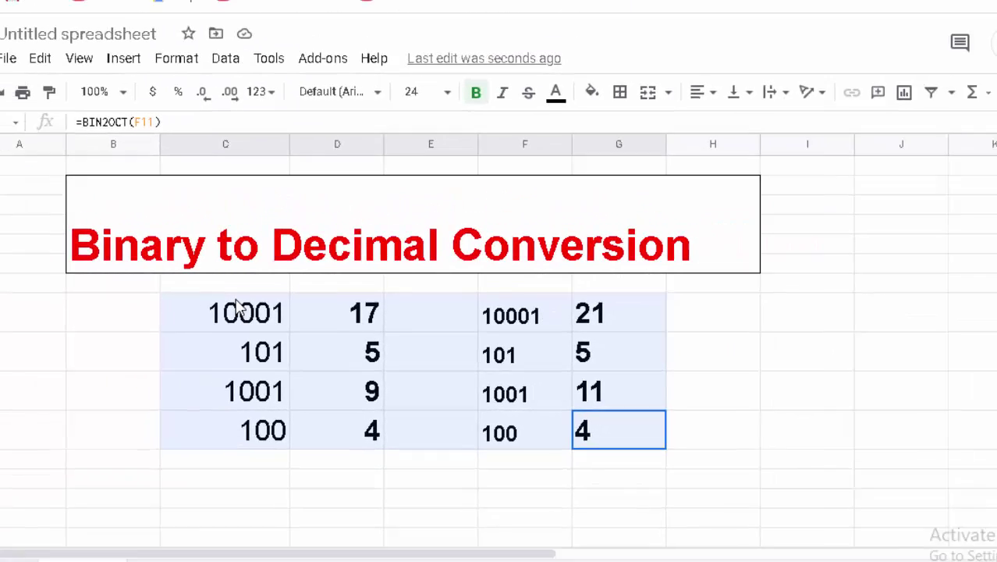